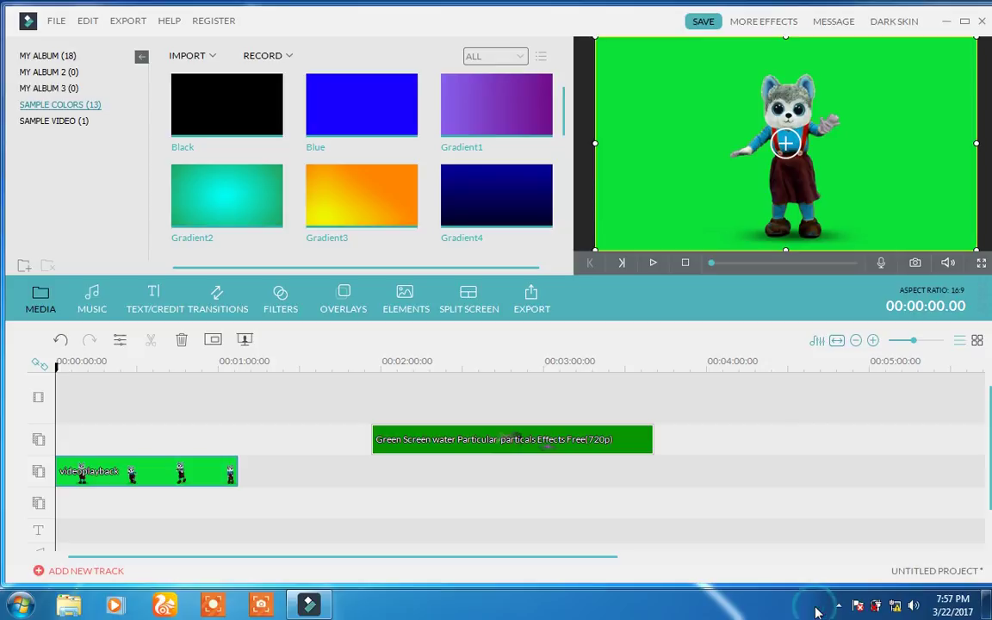
- Check the hidden tray icons, select the dancing character clip, and dismiss the media import options
click(838, 606)
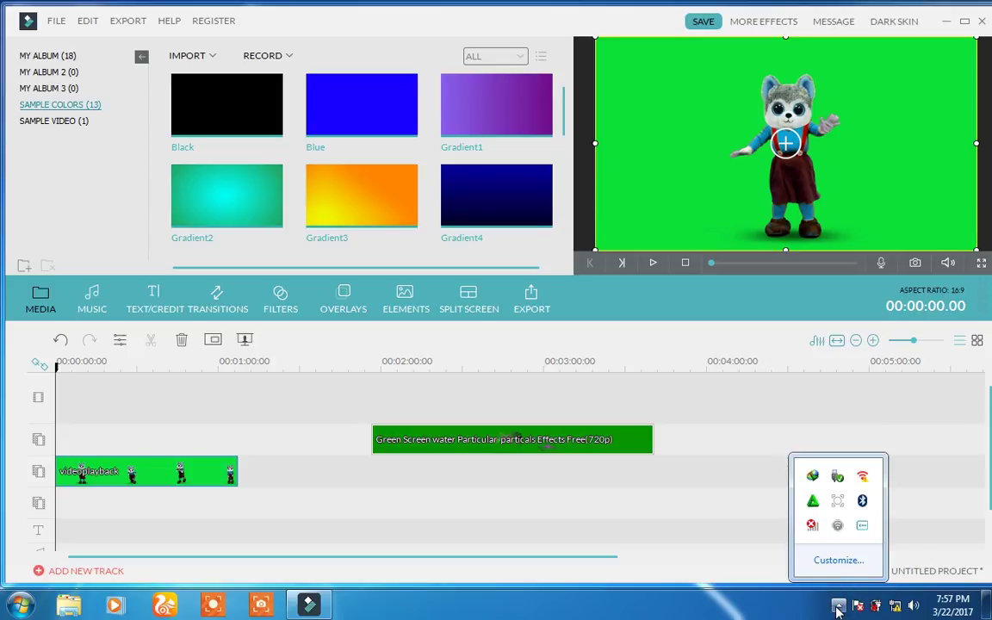
click(700, 500)
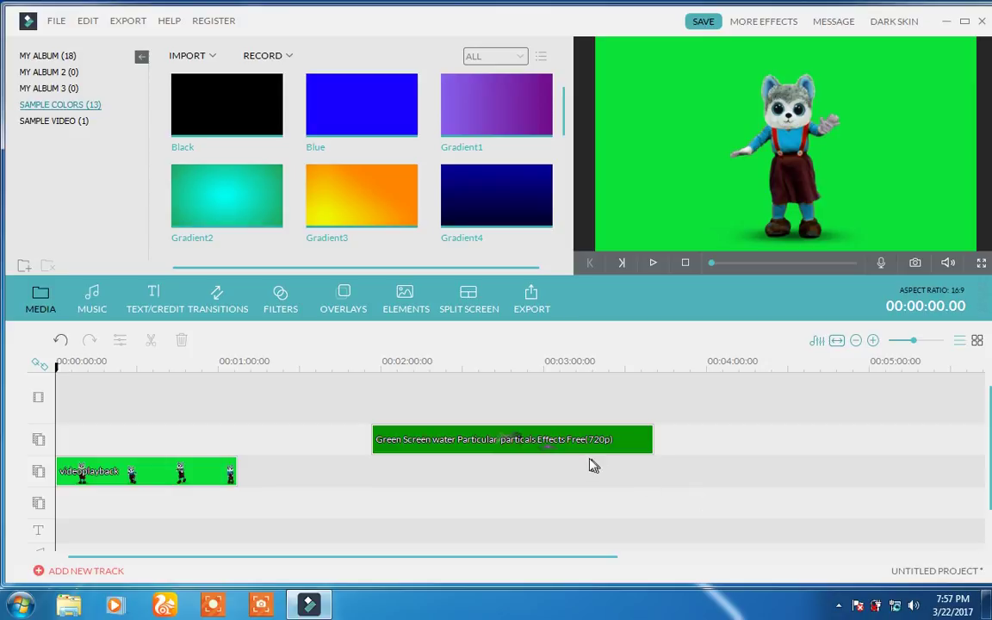
click(193, 475)
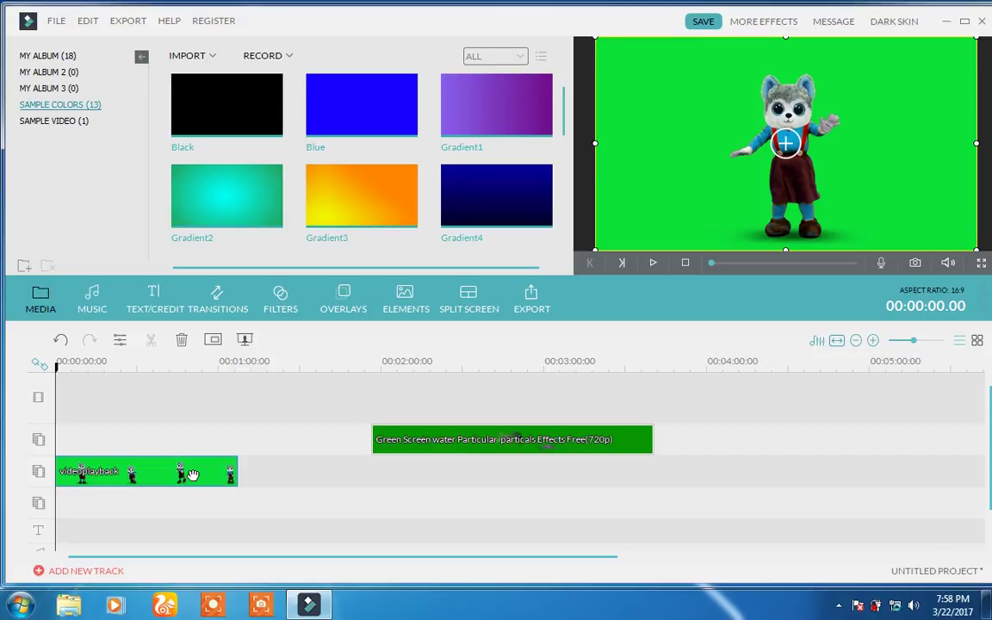
click(190, 58)
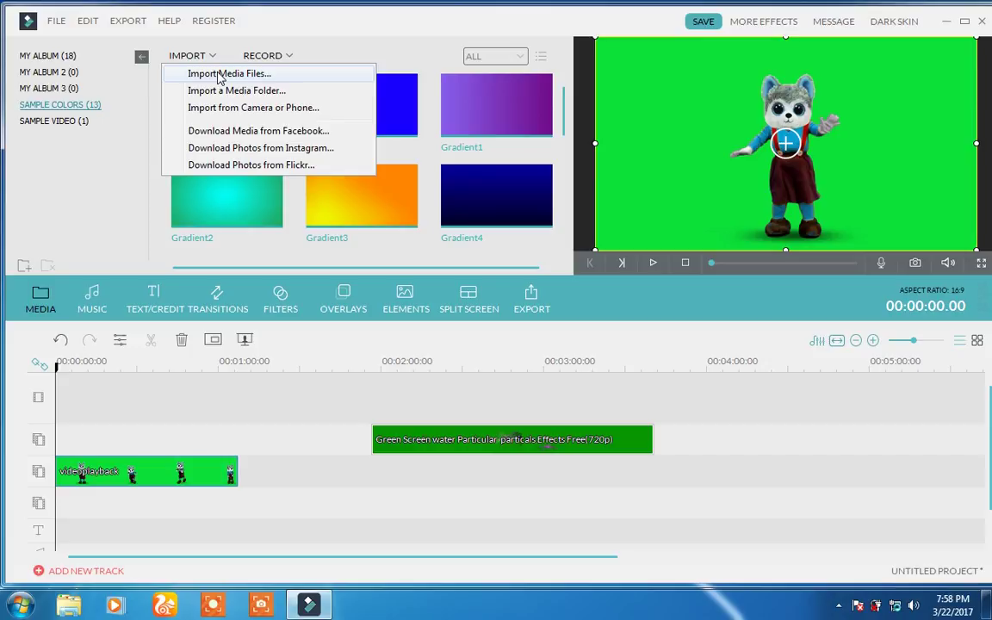
click(95, 176)
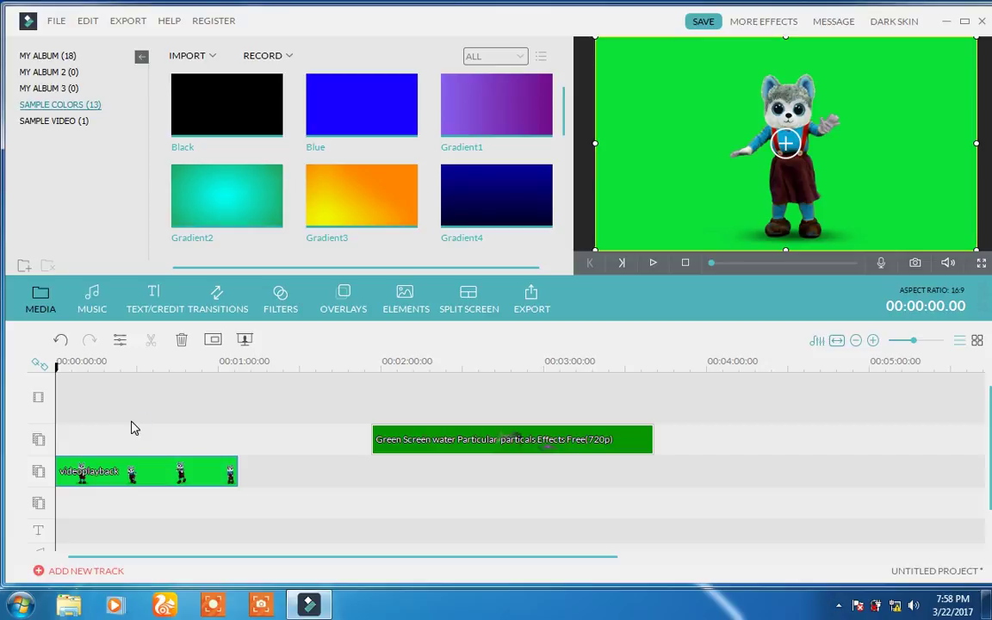
- In Music, browse Import Music and Electronic Rock, then list All (22) tracks
click(92, 303)
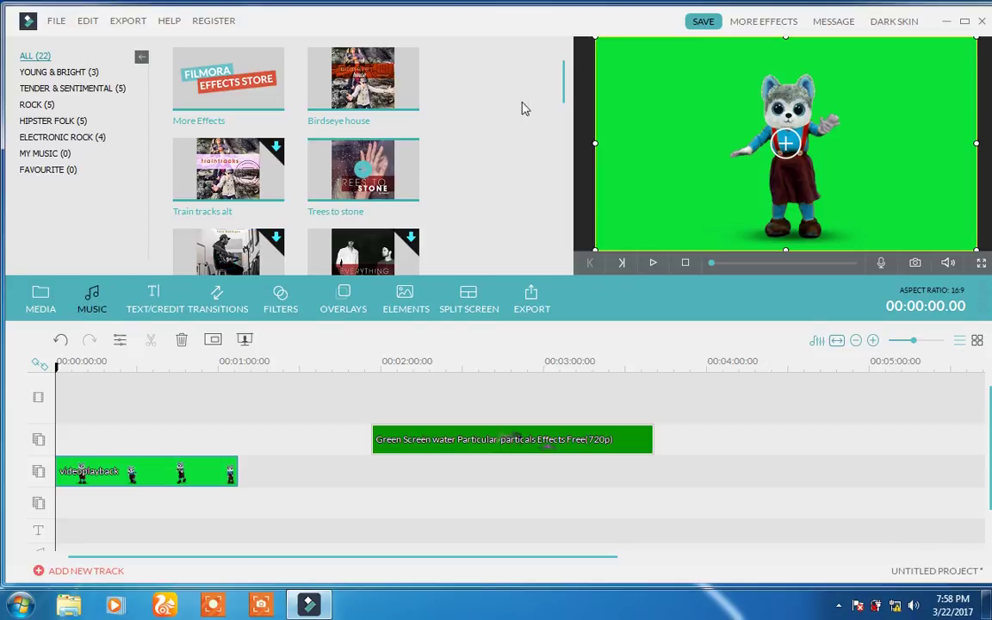
drag(565, 88, 571, 265)
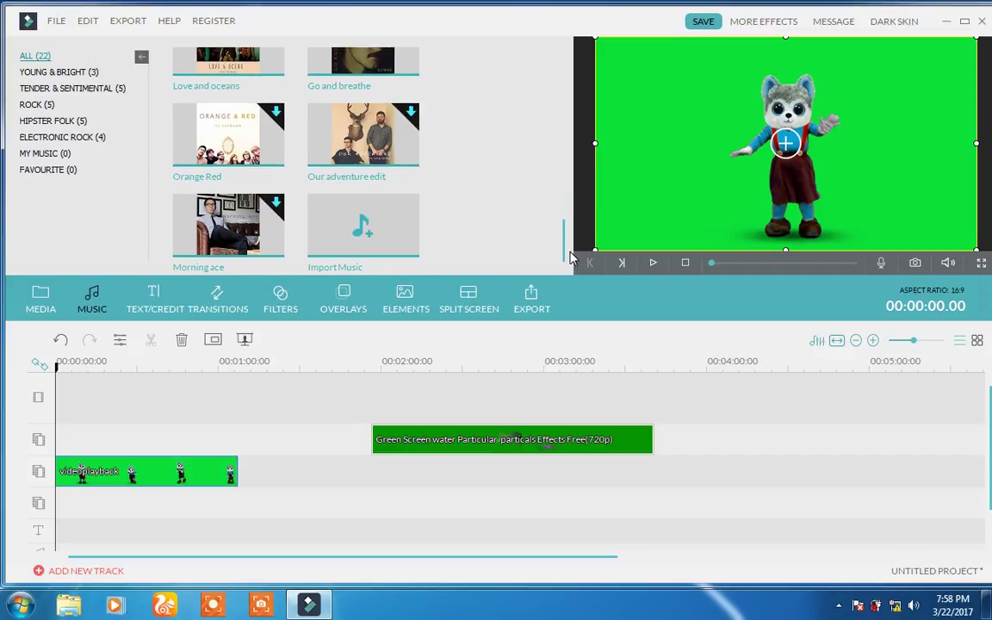
click(405, 243)
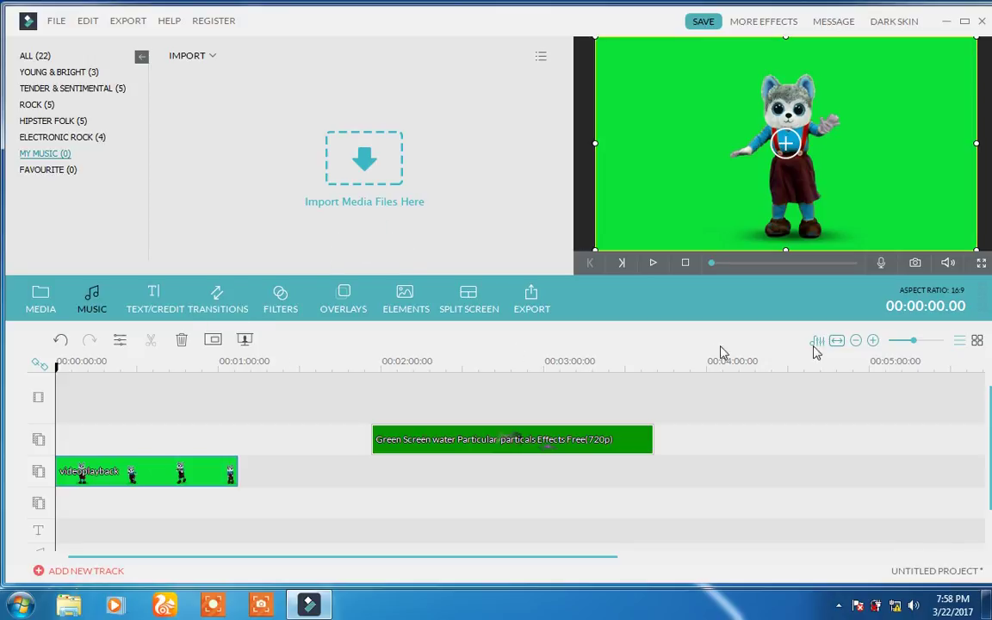
scroll(7, 383, down, 1)
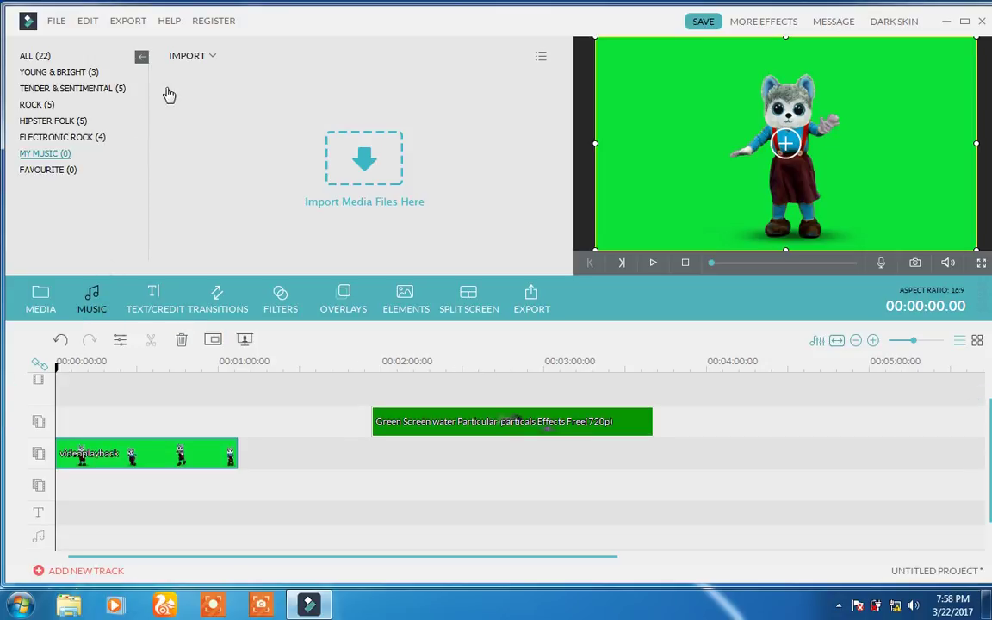
click(193, 59)
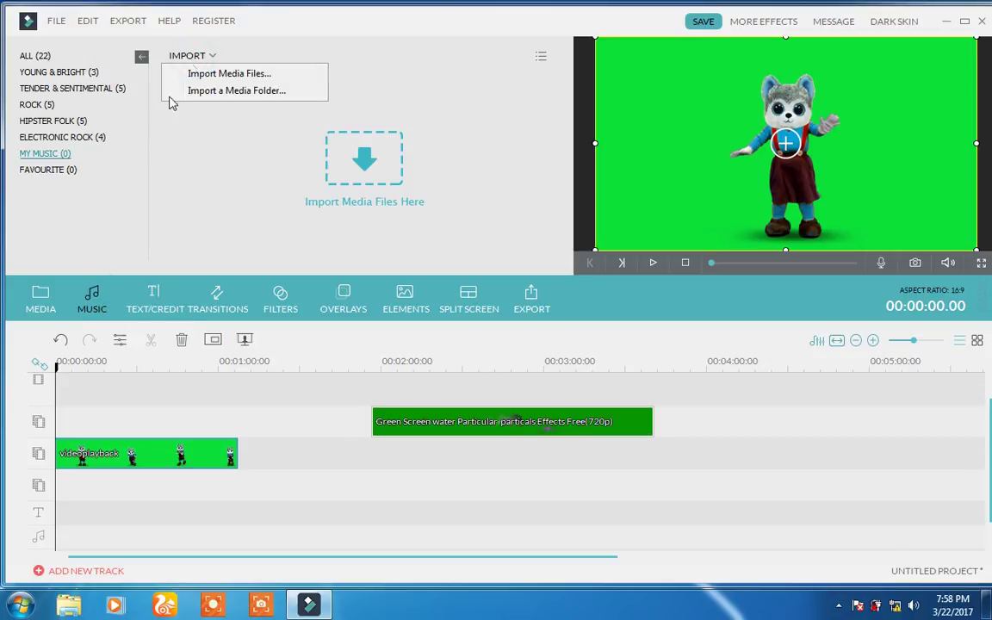
click(91, 138)
click(339, 150)
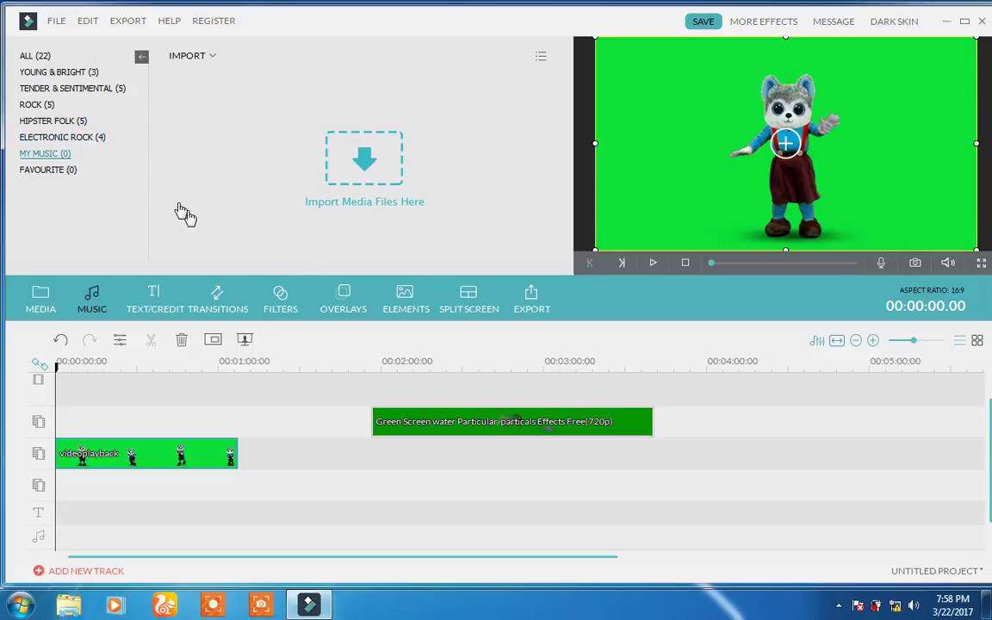
click(72, 139)
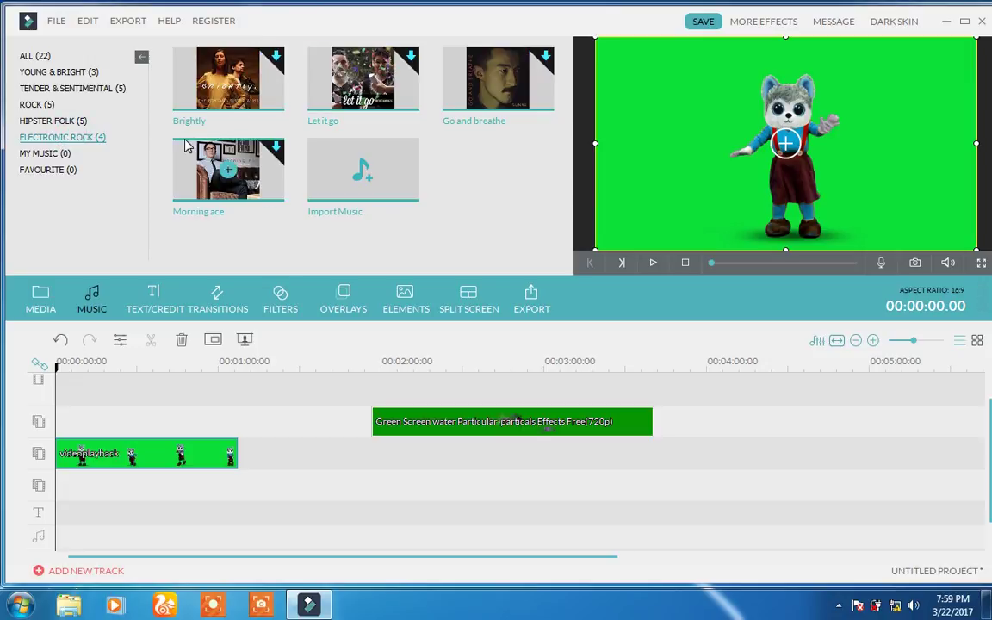
click(33, 57)
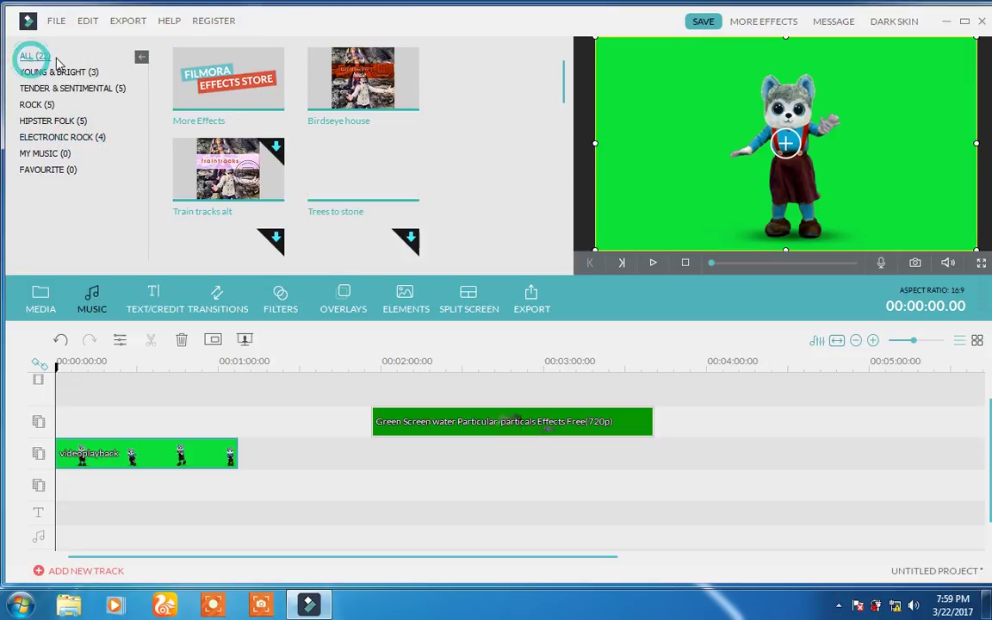
- Drag Birdseye house onto the start of the music track and play it back briefly
mouse_move(361, 78)
mouse_down()
mouse_move(238, 377)
mouse_move(68, 539)
mouse_move(77, 539)
mouse_up()
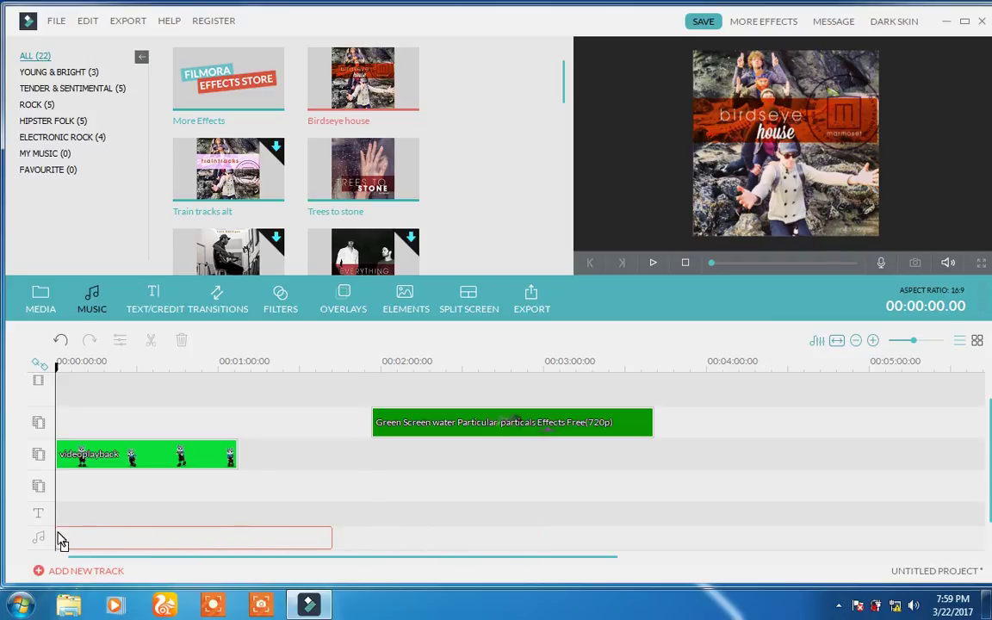
drag(78, 539, 59, 533)
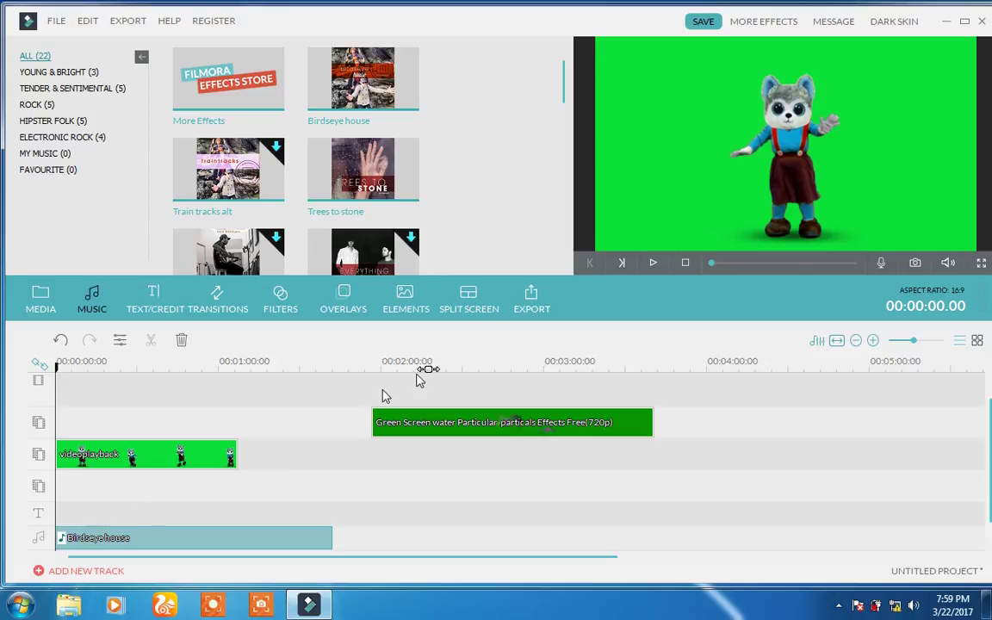
click(652, 266)
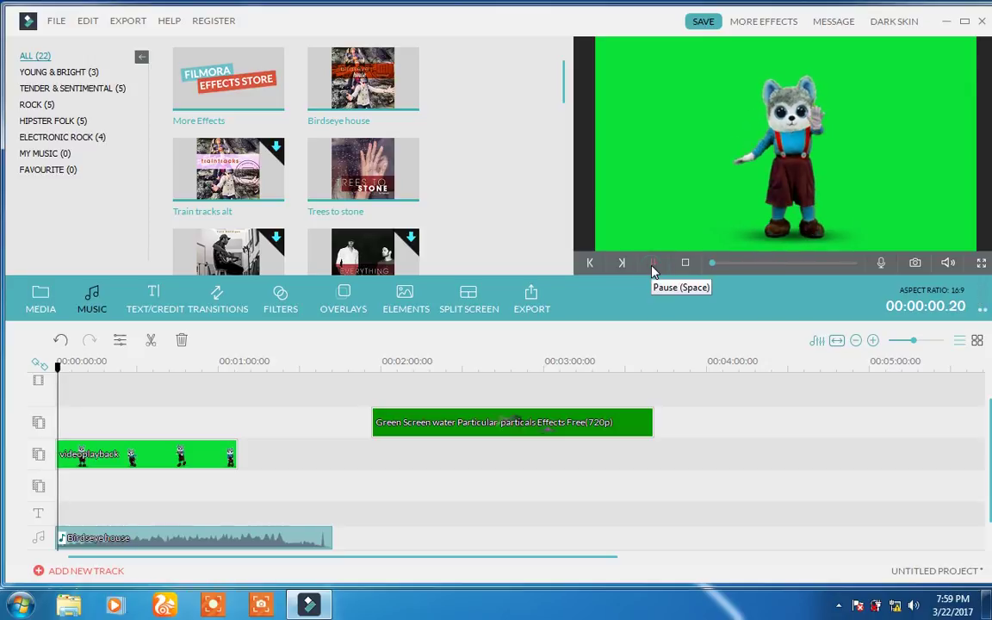
click(653, 267)
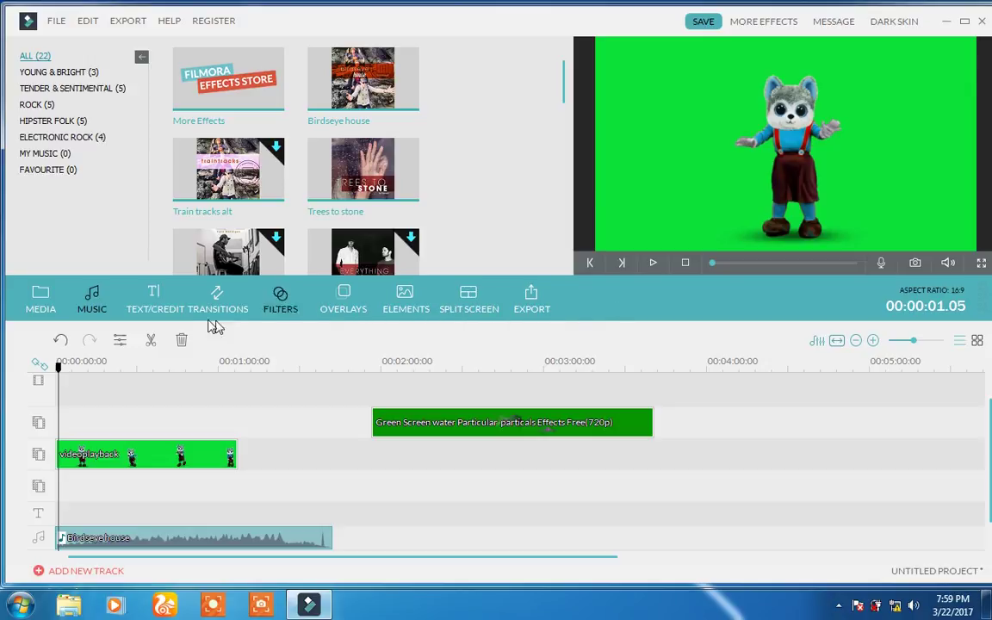
- Drop the Holly End Credit template onto the text track near 00:00:46 and preview it
click(163, 315)
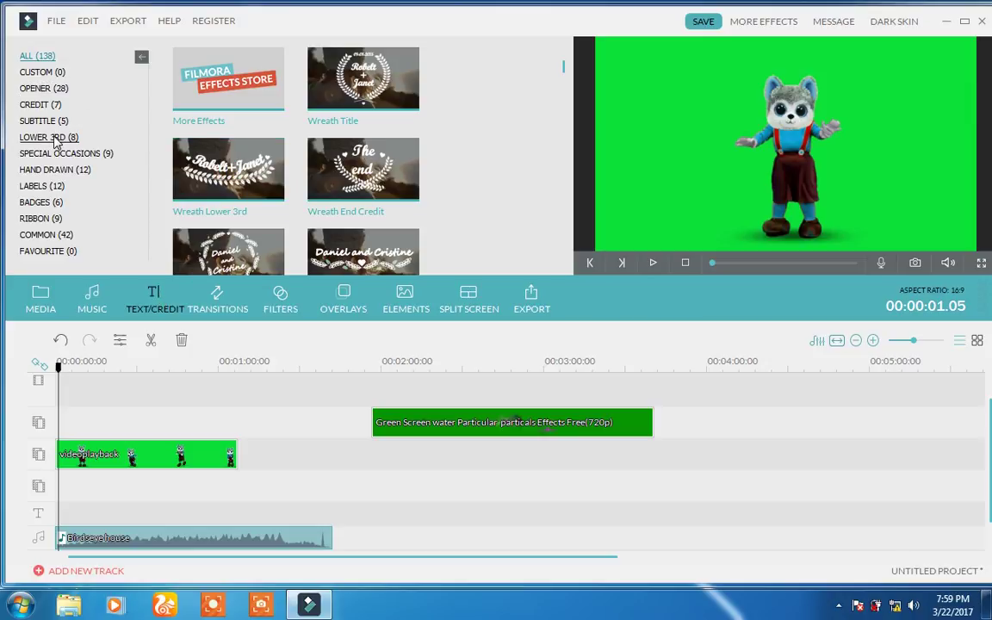
mouse_move(562, 66)
mouse_down()
mouse_move(564, 113)
mouse_move(564, 75)
mouse_up()
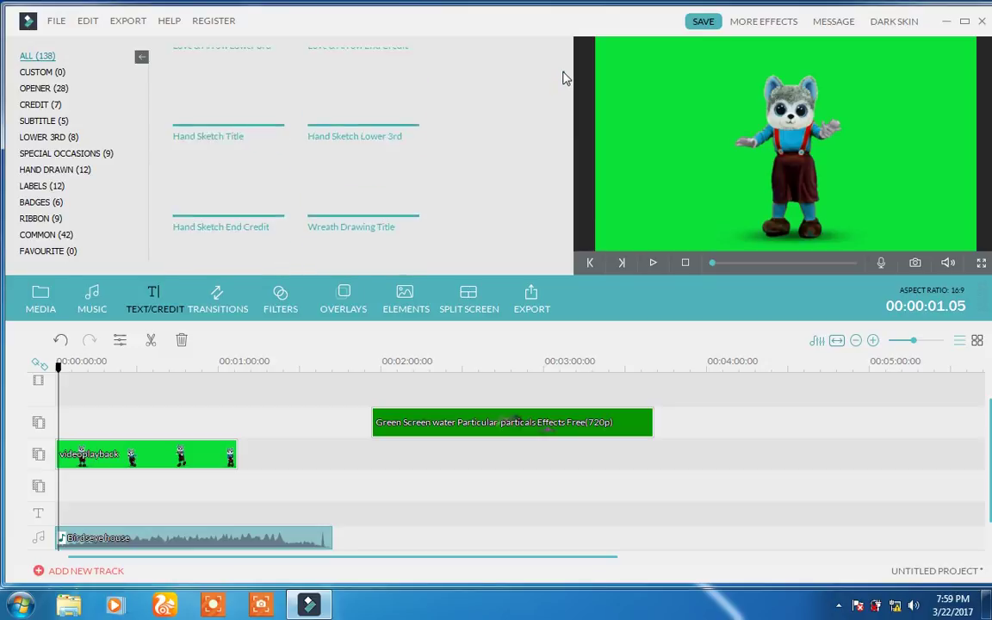
scroll(511, 71, down, 1)
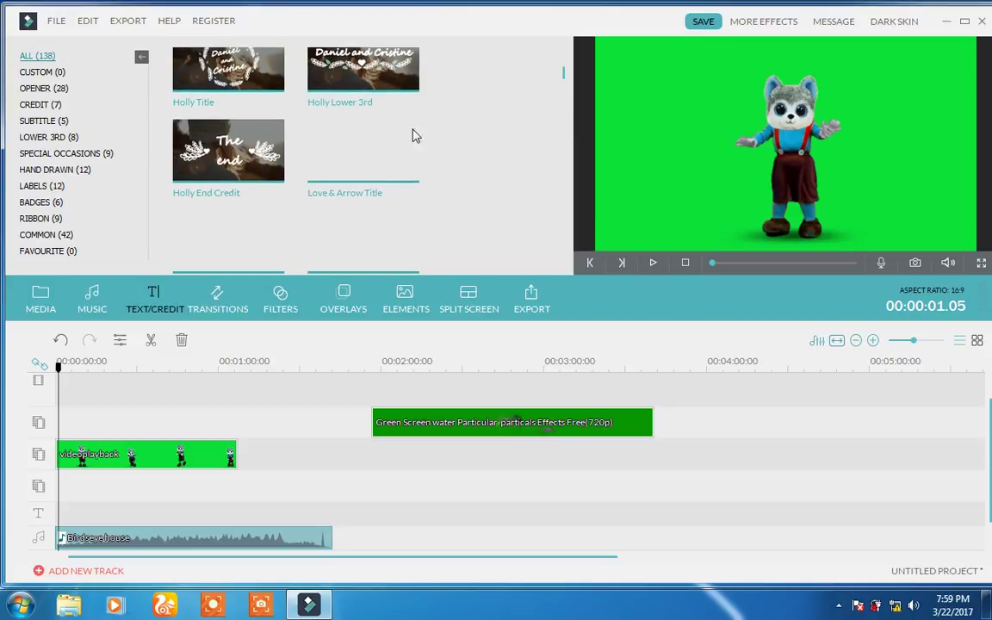
mouse_move(234, 212)
mouse_down()
mouse_move(234, 489)
mouse_move(183, 510)
mouse_up()
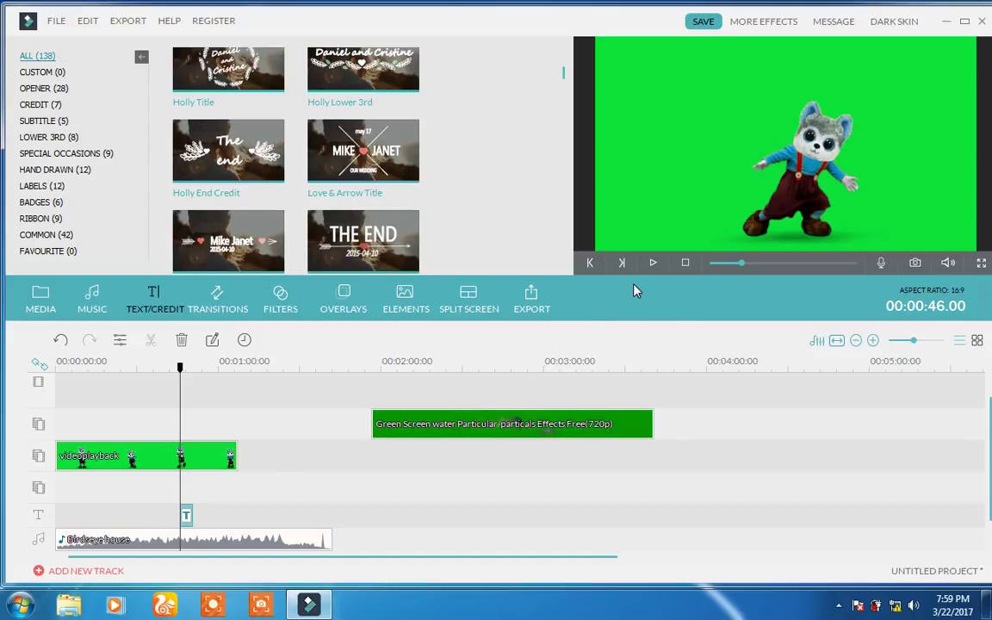
click(652, 266)
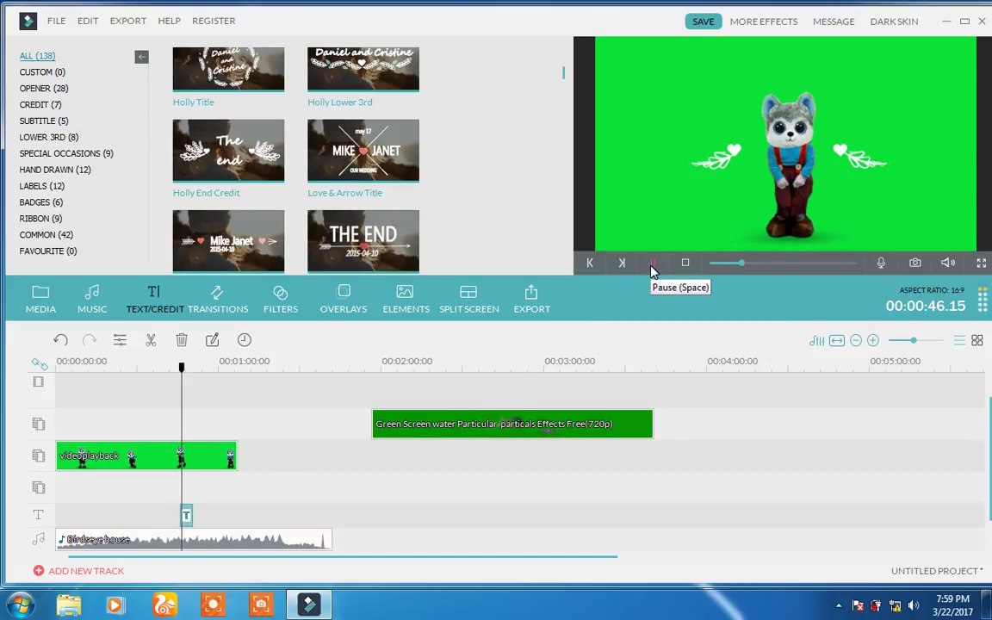
click(652, 264)
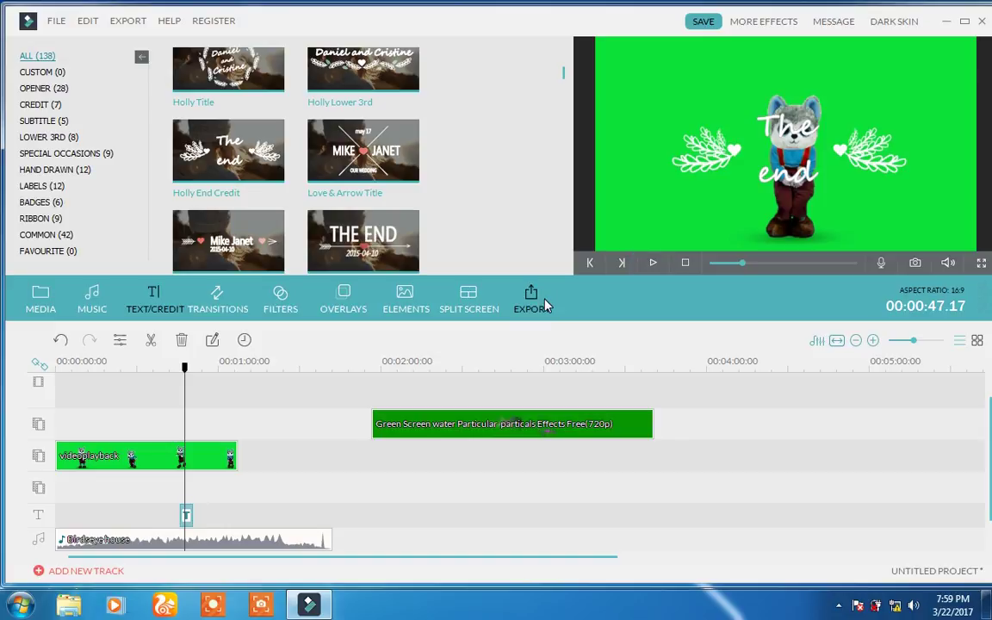
- Change the end title text to 'Thanks for watching' and move it to the frame's top centre
double_click(187, 515)
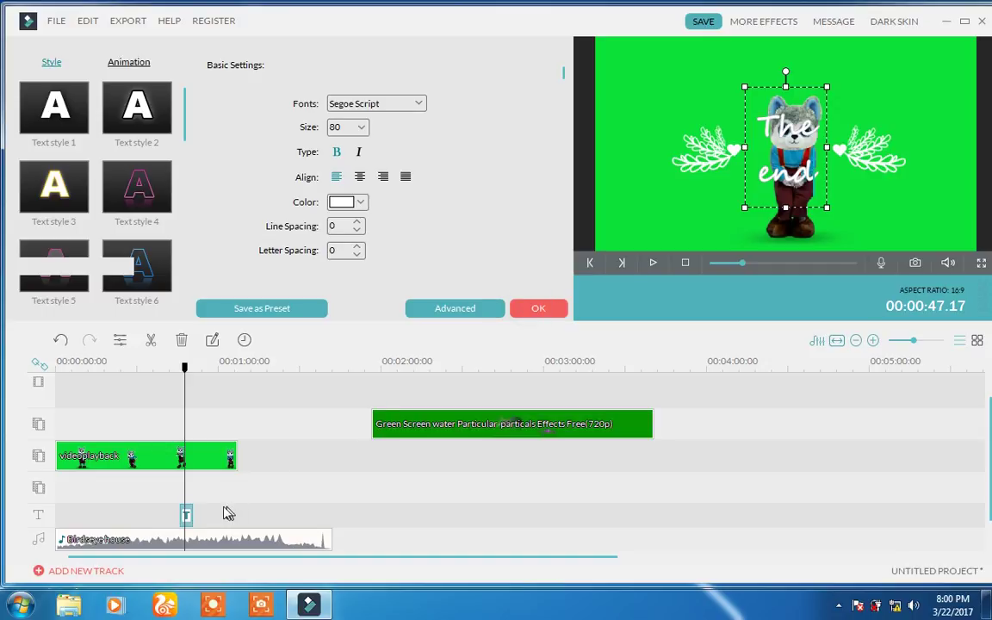
click(186, 515)
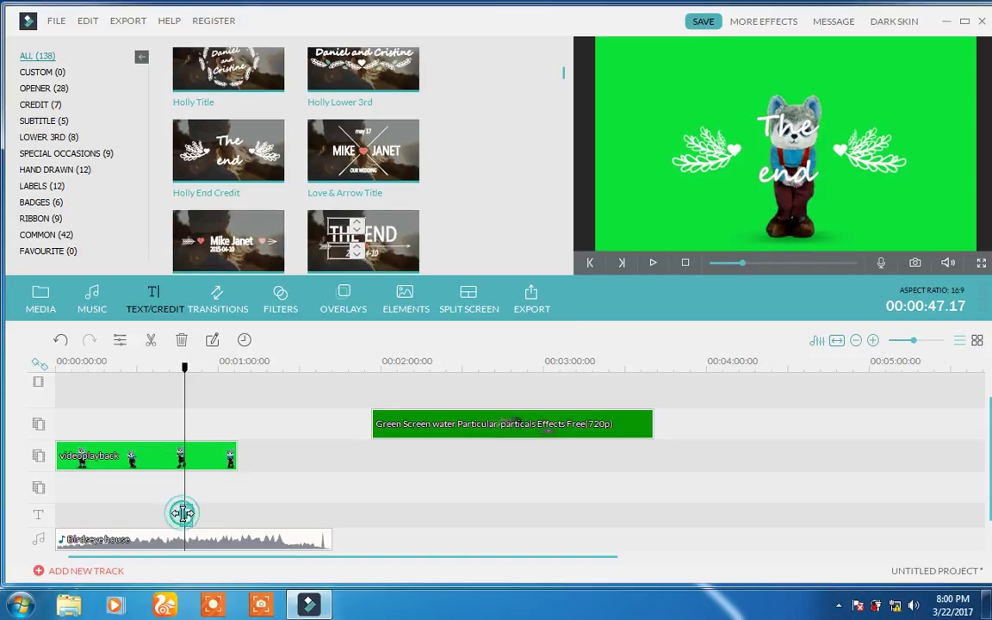
double_click(786, 155)
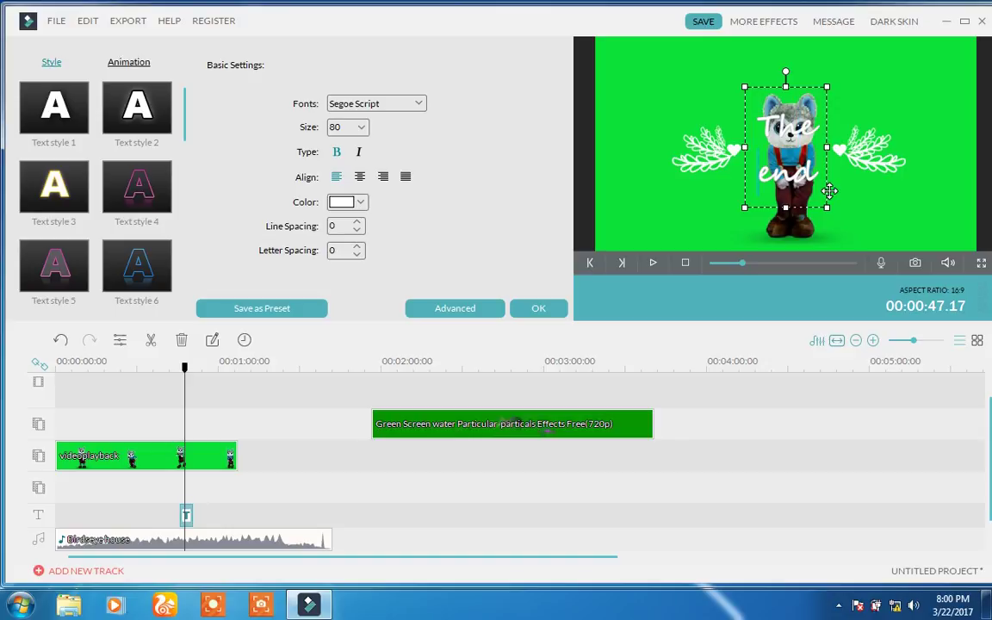
key(BackSpace)
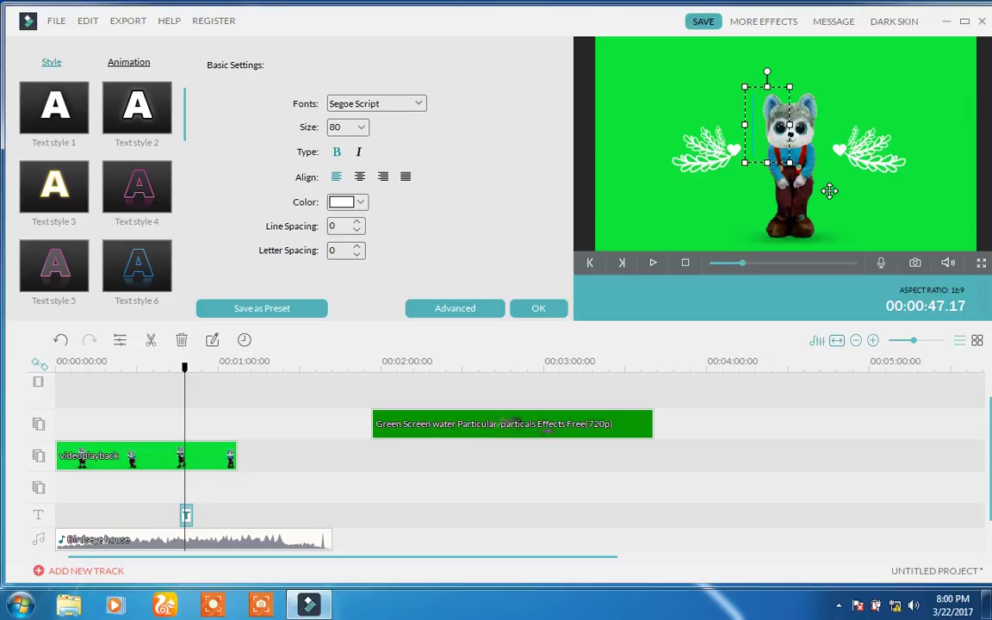
text(Thank)
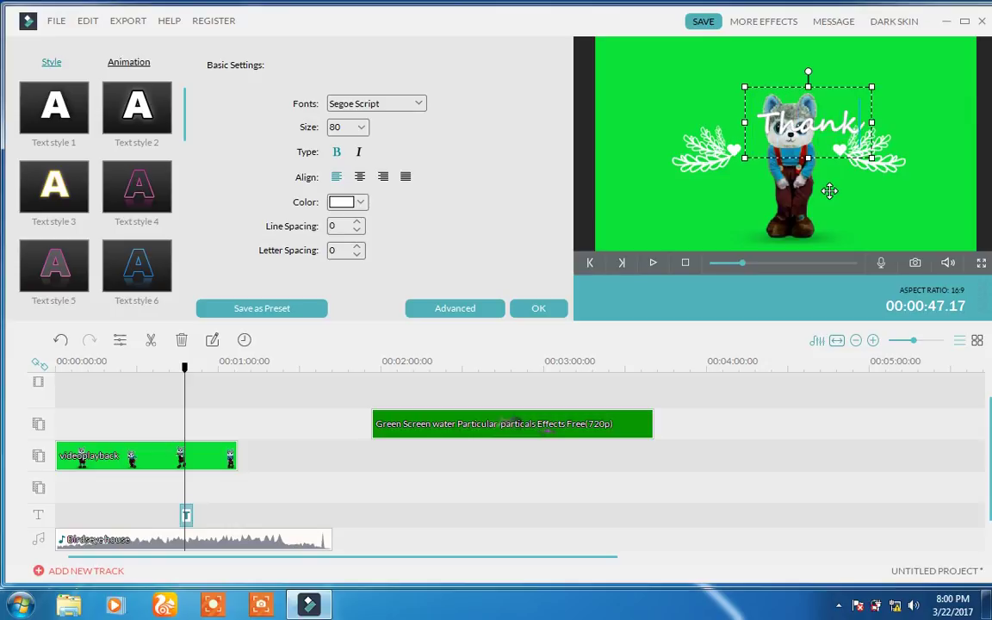
text(s for)
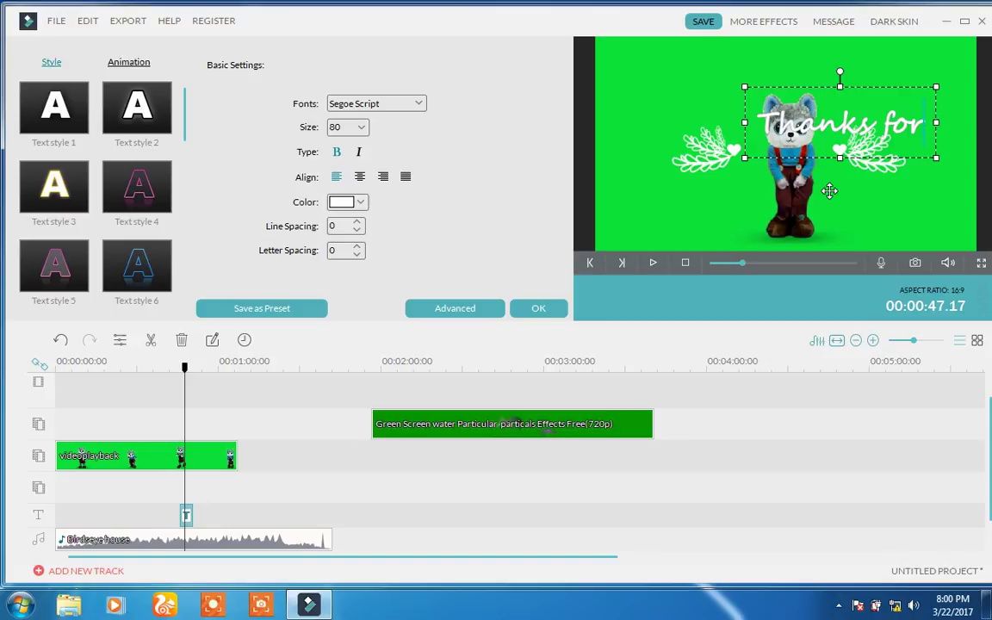
text( wa)
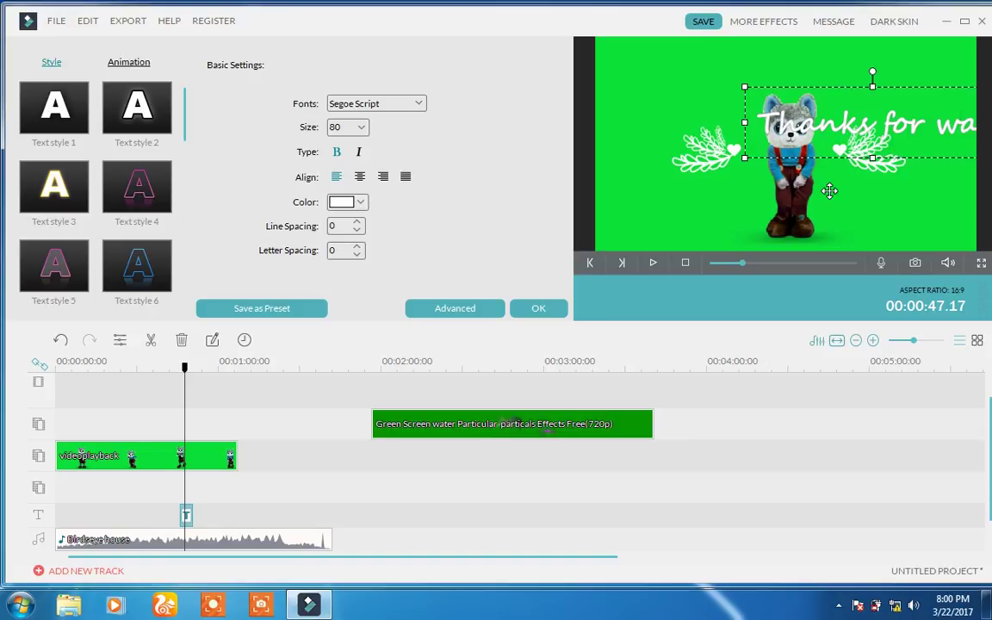
text(tchi)
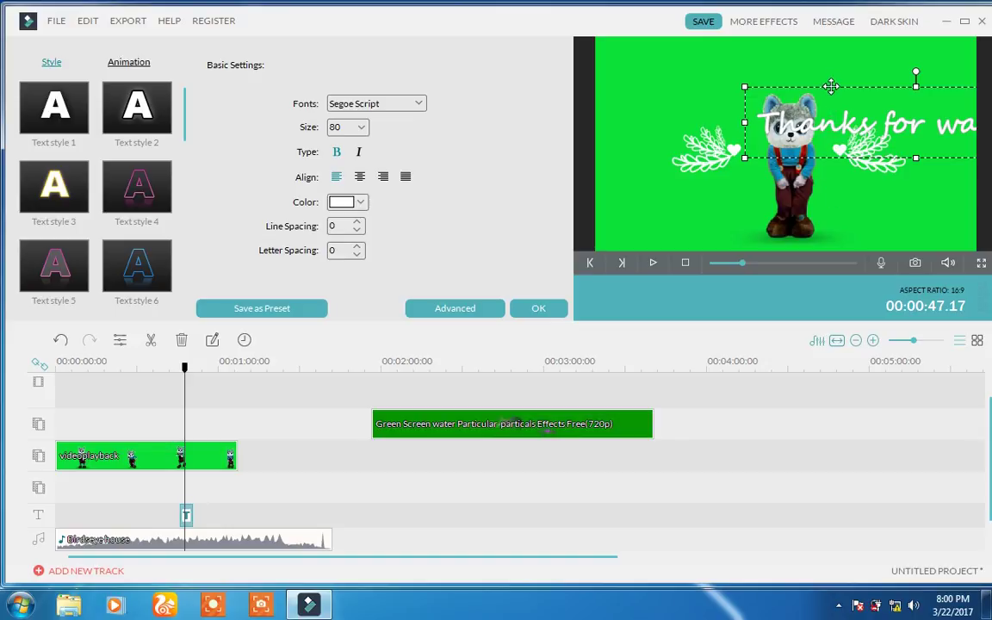
drag(831, 86, 693, 66)
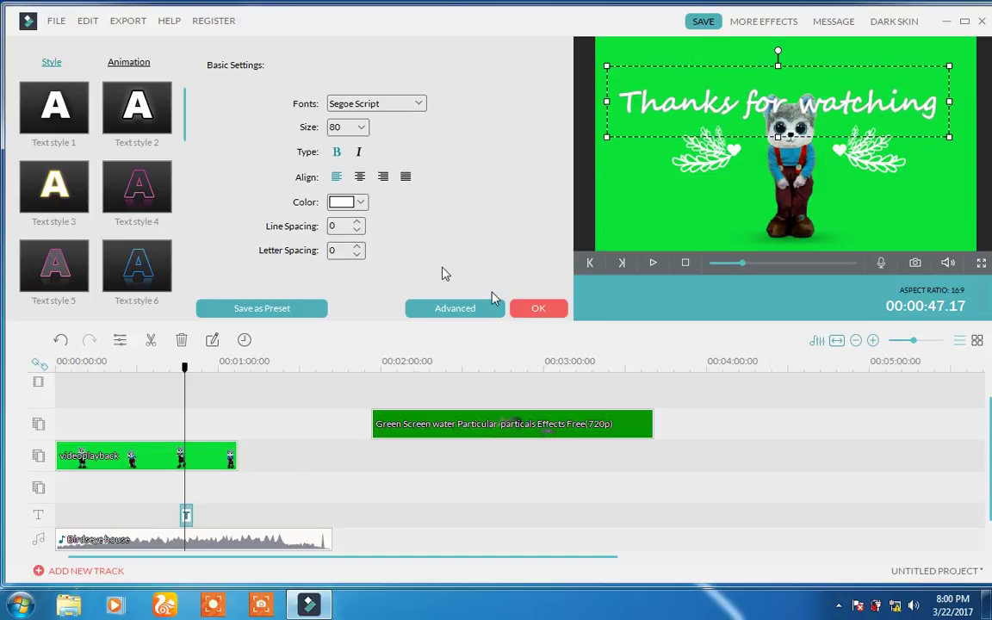
click(360, 202)
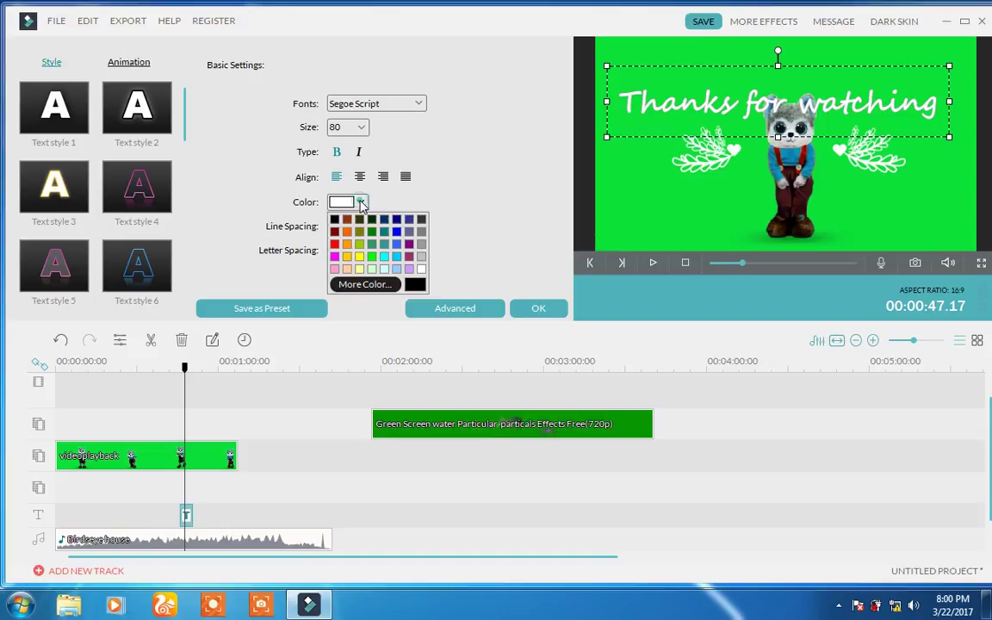
- Colour the title text red and bring up its animation presets
click(335, 245)
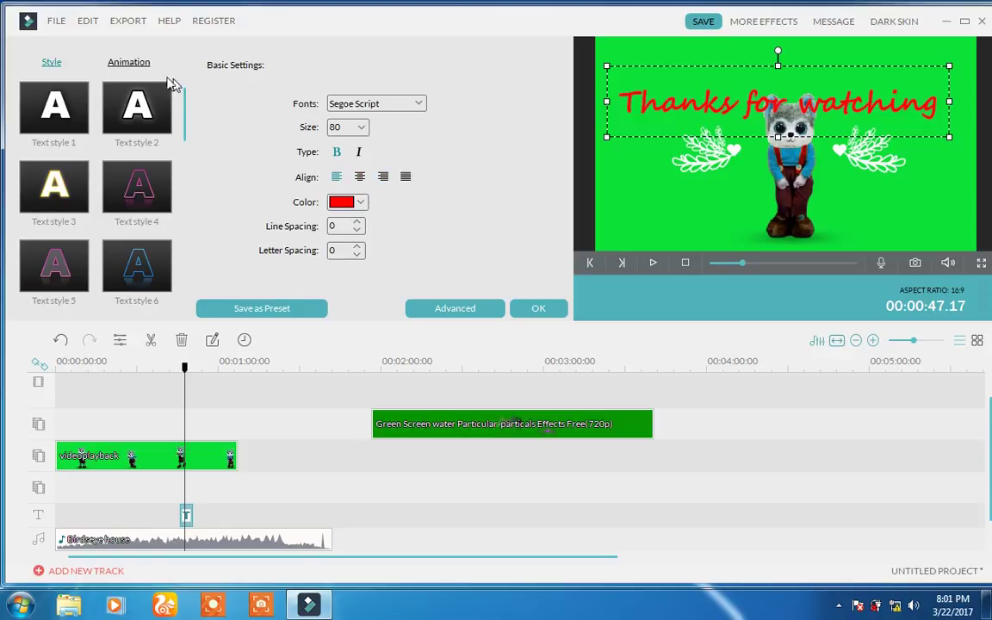
click(140, 65)
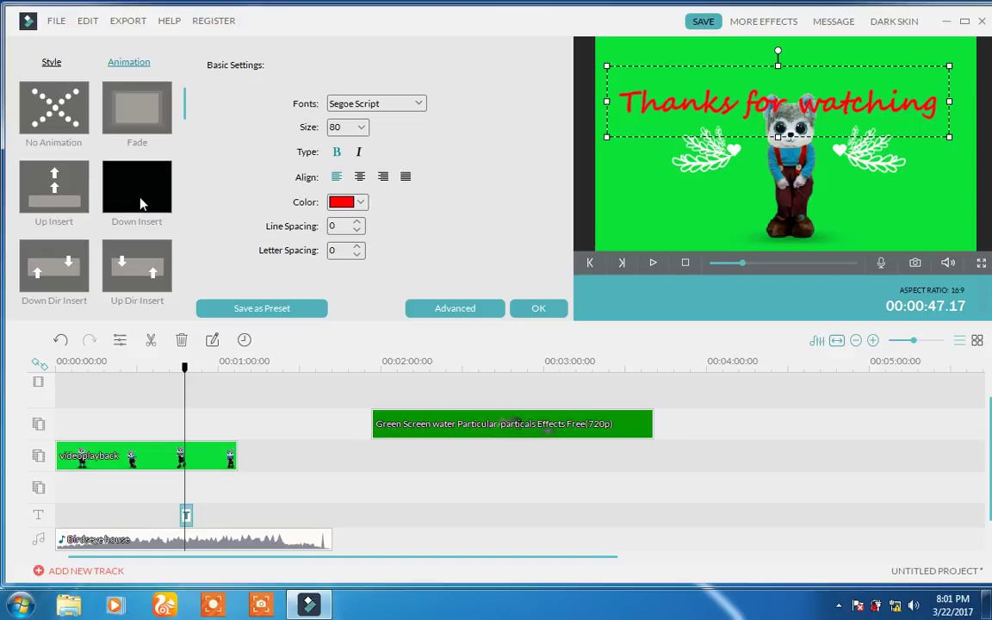
- Apply the Fly in and Fade animation to the title, confirm, and move the playhead back before it
drag(184, 110, 184, 180)
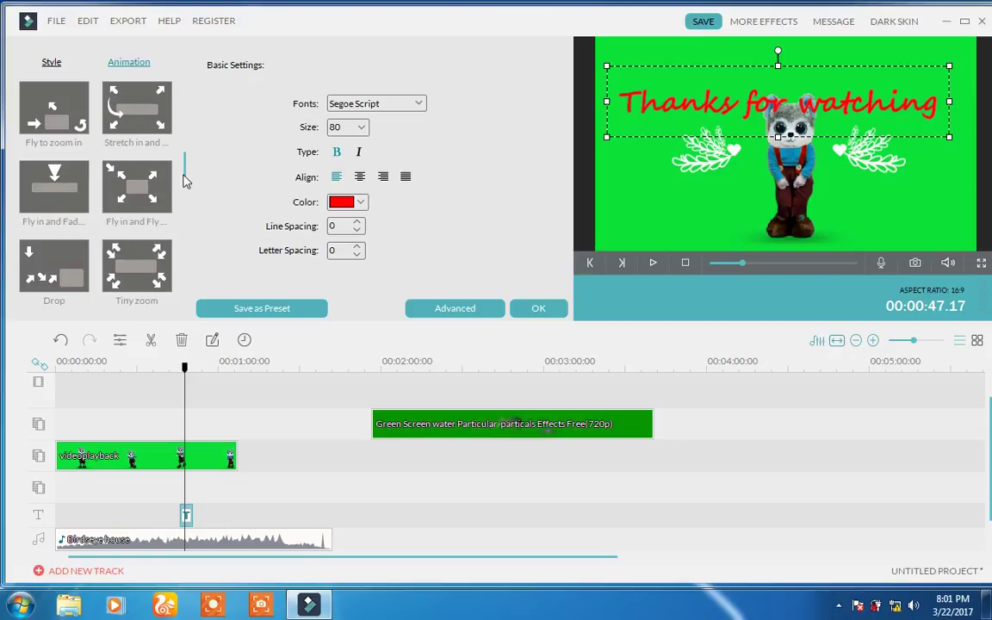
double_click(72, 205)
click(540, 311)
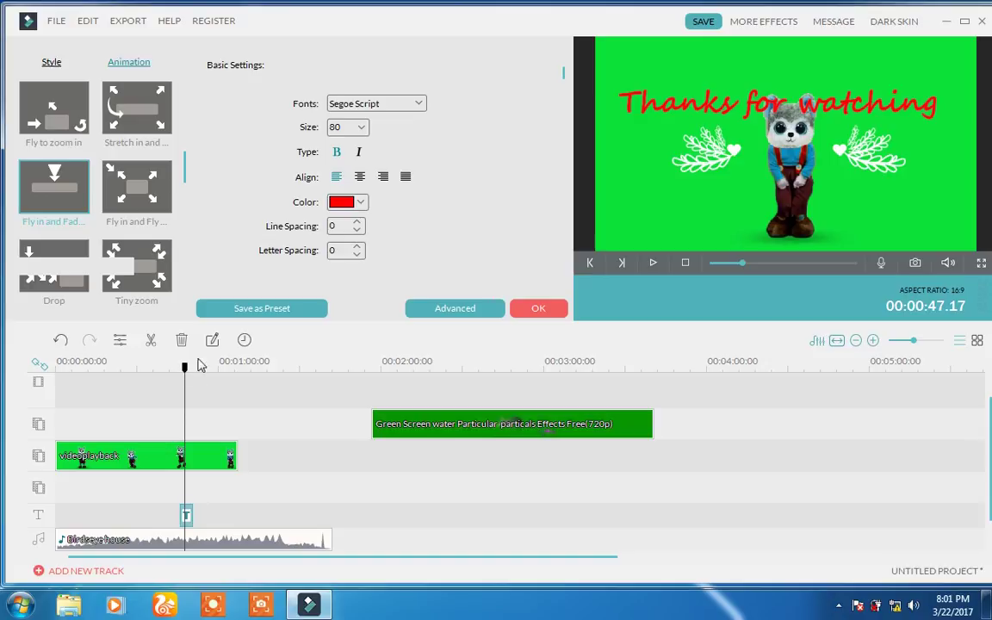
drag(185, 367, 177, 368)
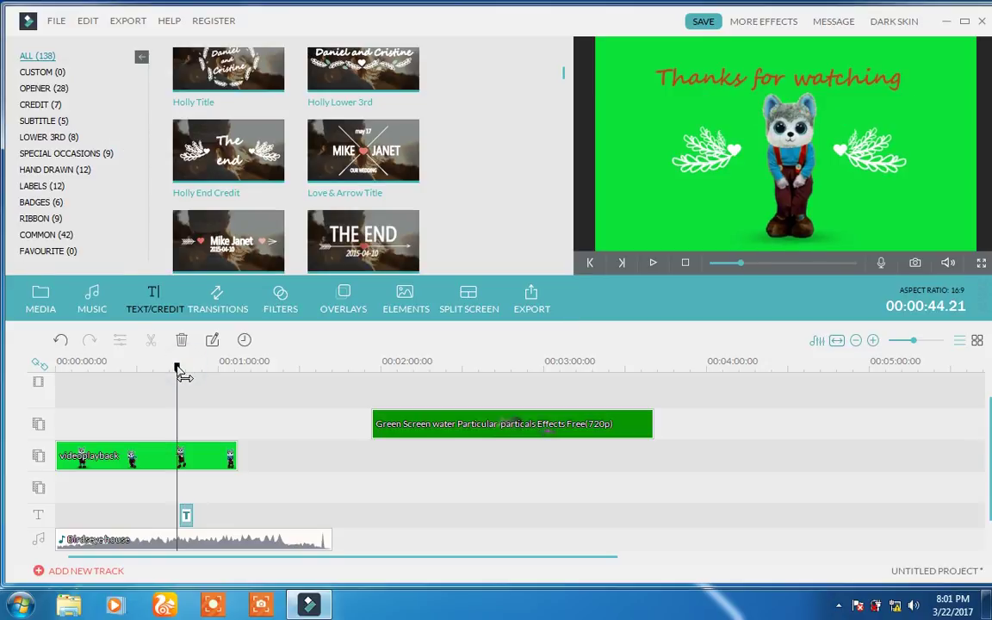
click(652, 267)
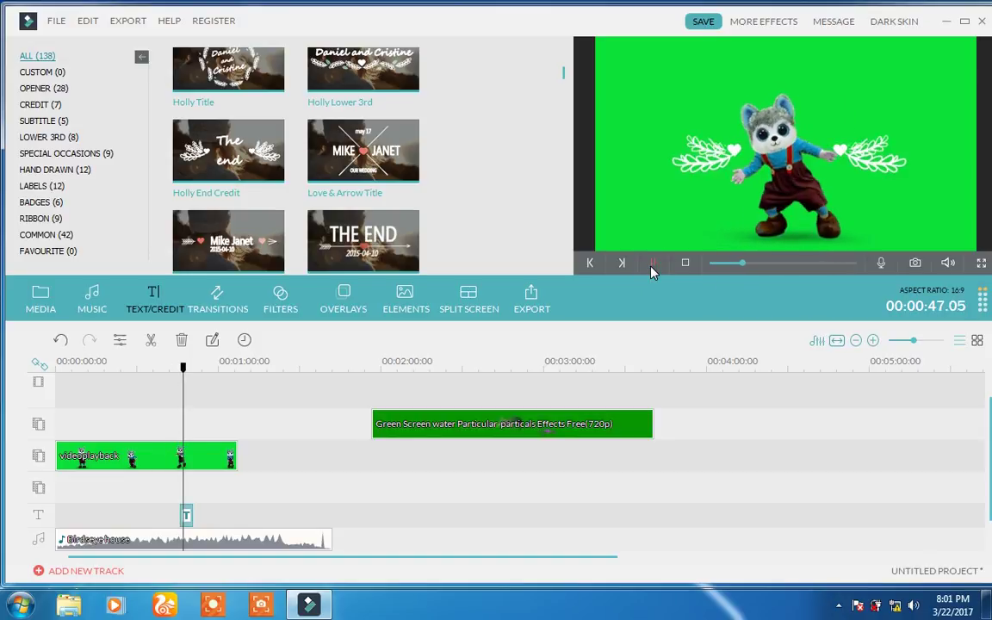
click(651, 271)
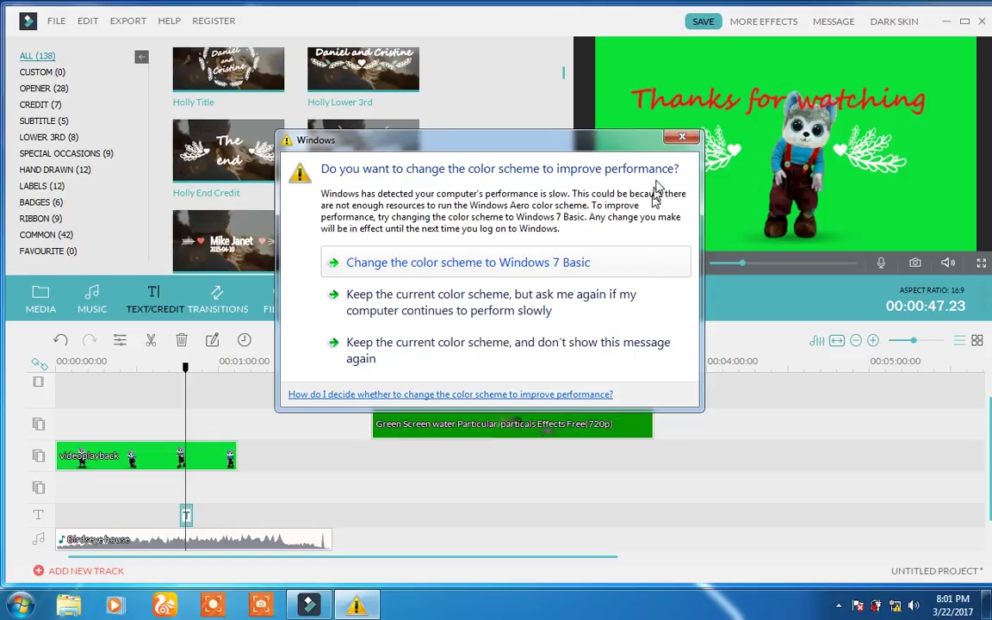
click(678, 139)
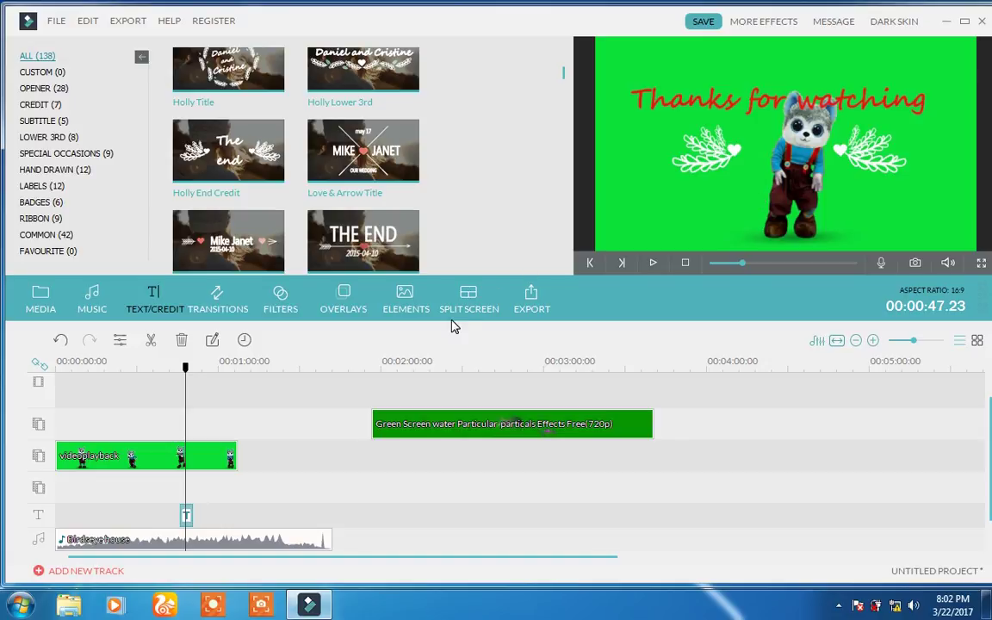
- Select the videoplayback clip, dismiss the Windows colour scheme prompt, and open its context menu
click(209, 461)
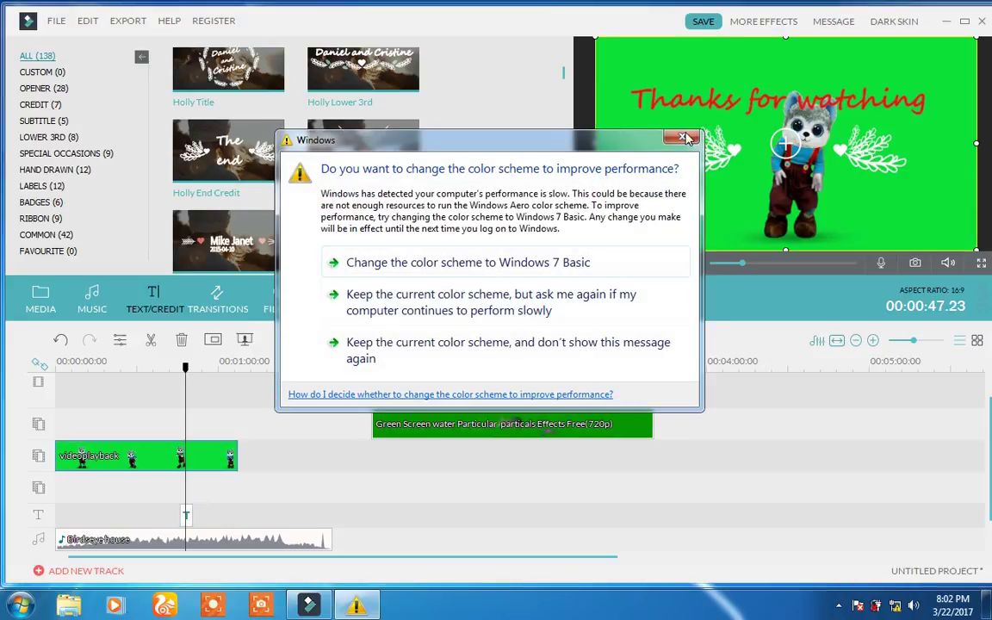
click(354, 301)
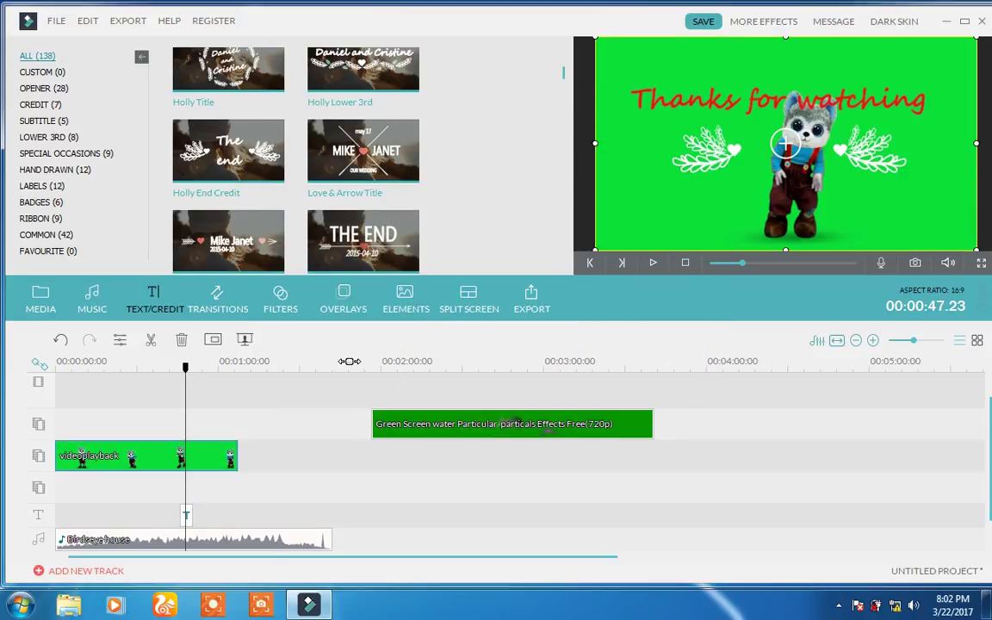
right_click(188, 467)
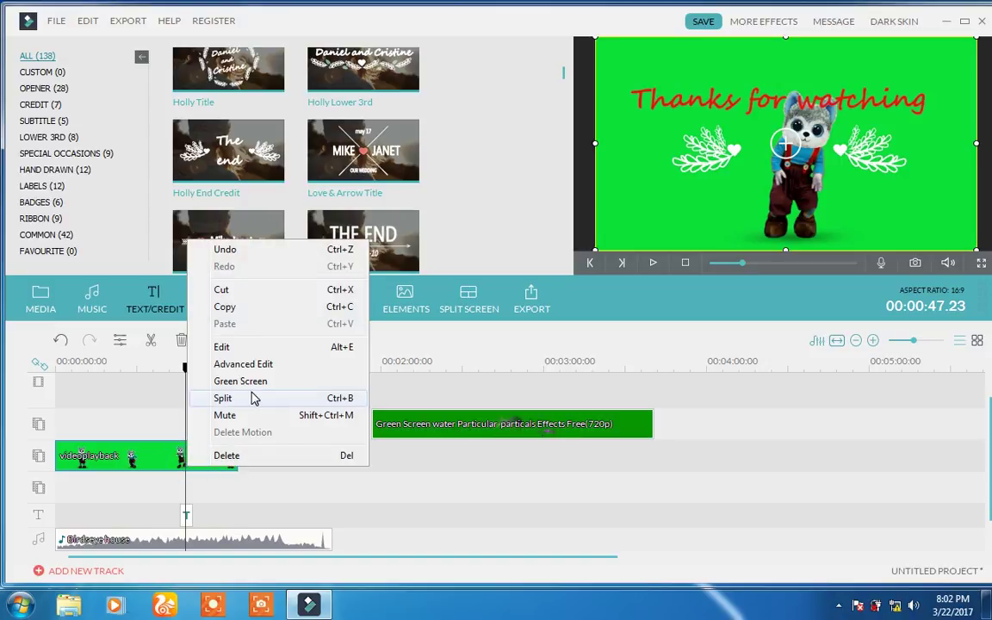
click(162, 463)
right_click(163, 465)
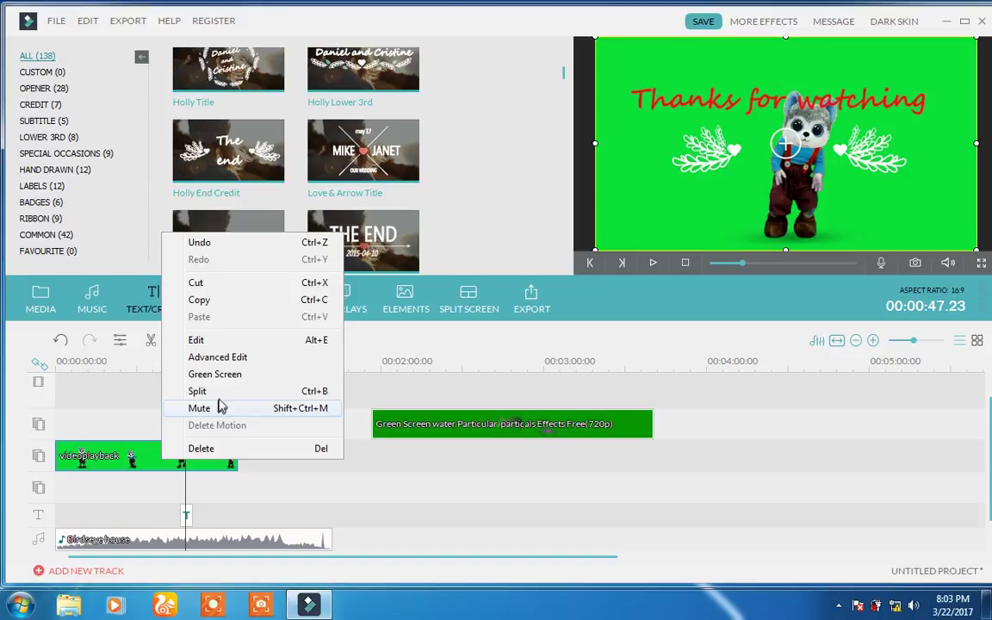
- Make the clip's sampled green background transparent with Intensity Level about 4
click(204, 375)
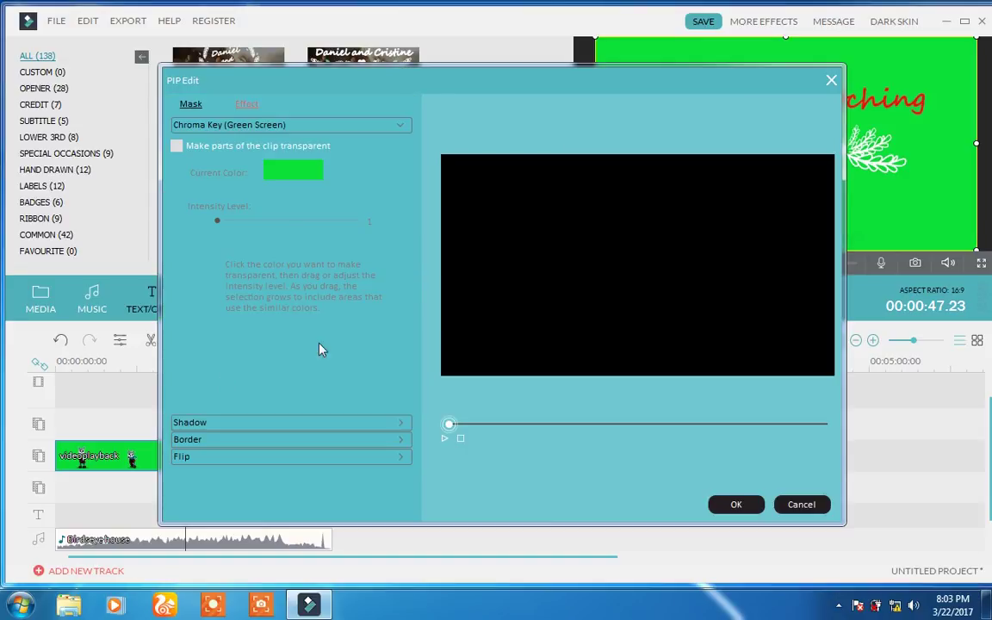
click(177, 148)
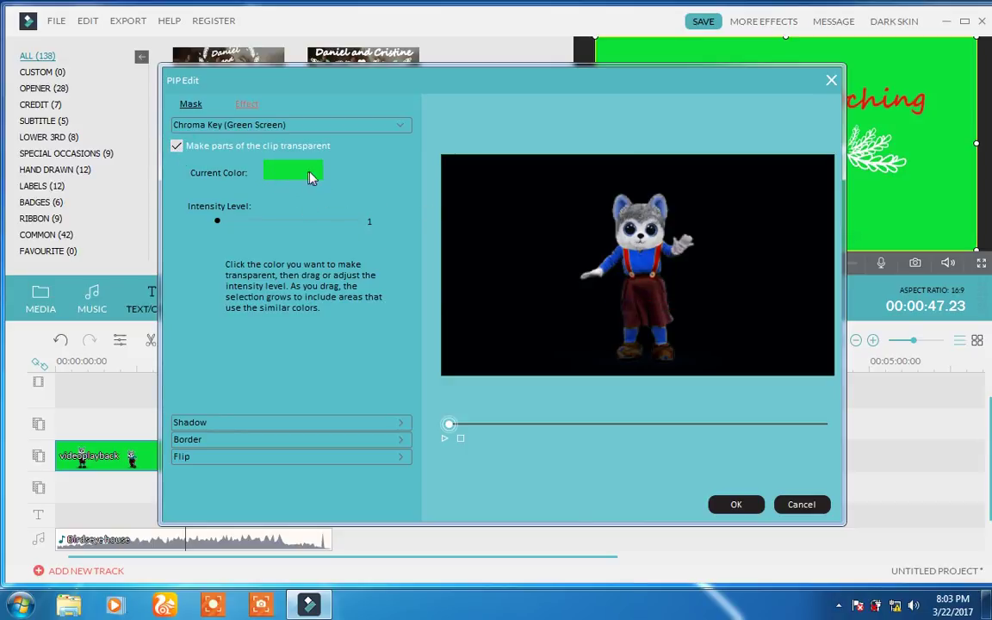
click(515, 204)
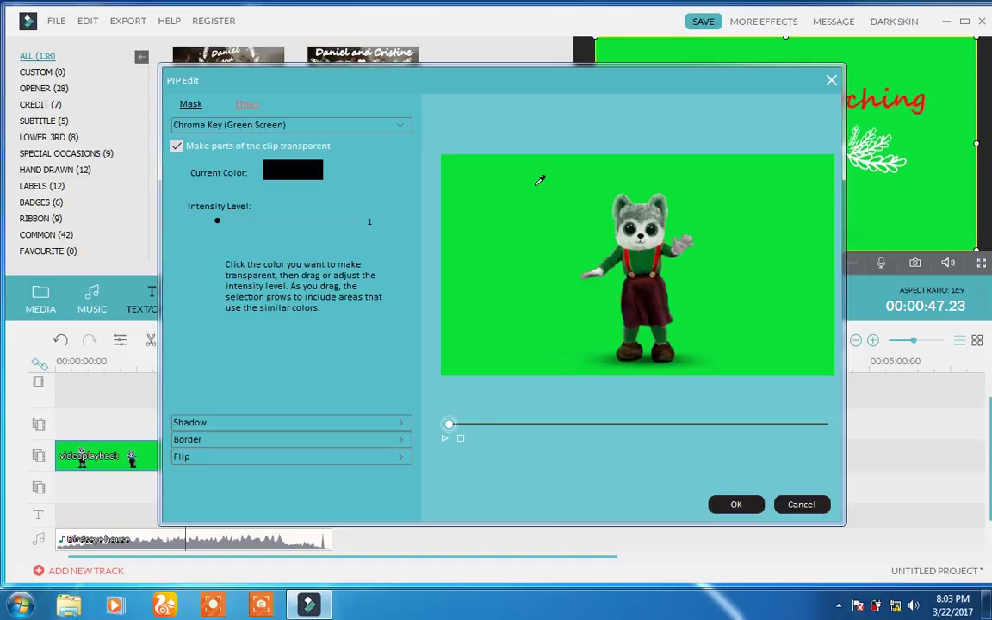
click(539, 181)
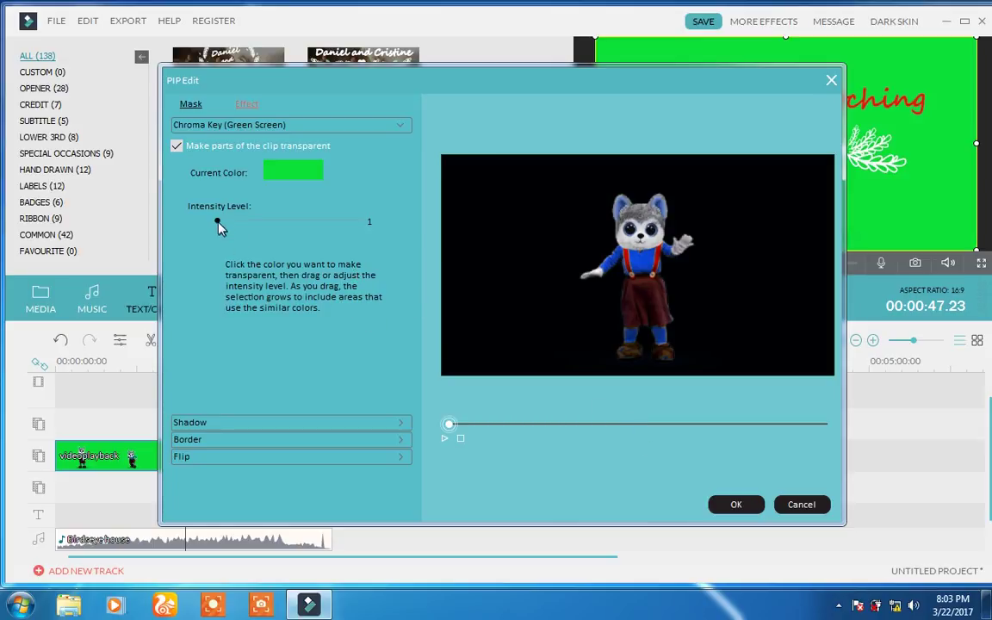
mouse_move(217, 222)
mouse_down()
mouse_move(324, 222)
mouse_move(276, 226)
mouse_up()
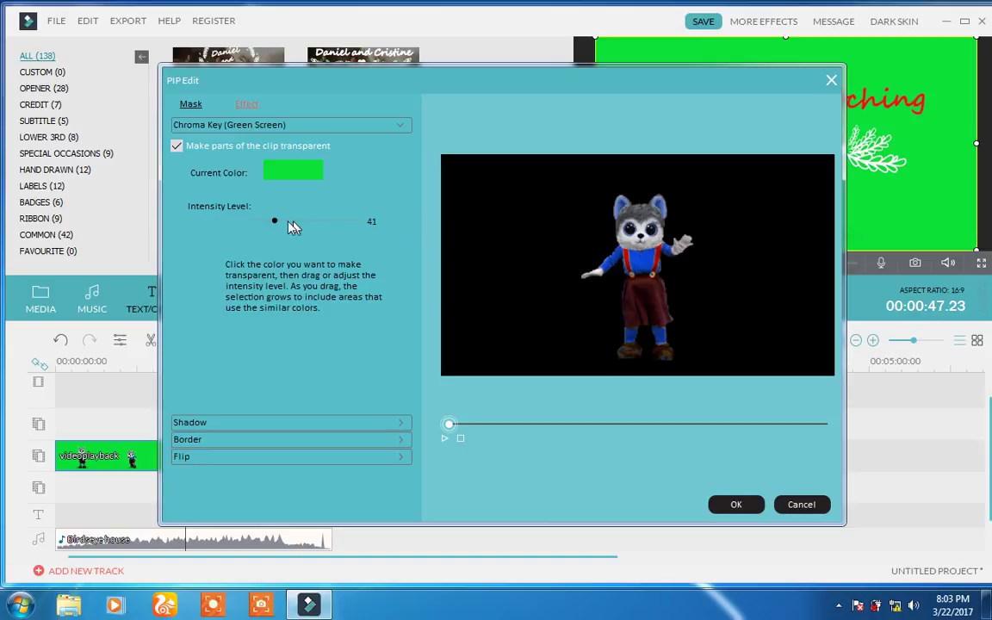
drag(276, 224, 223, 226)
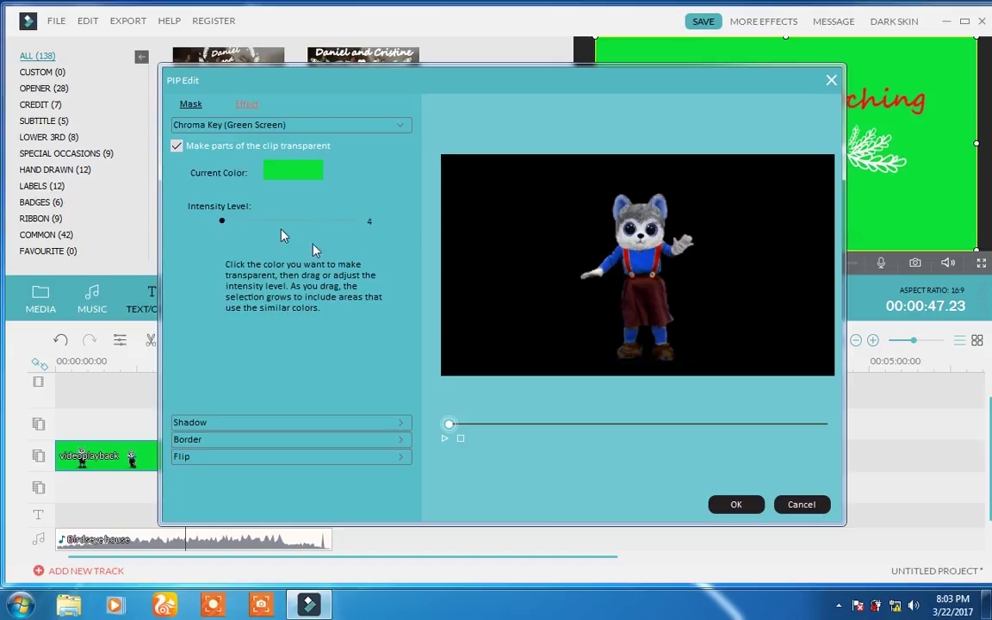
click(731, 505)
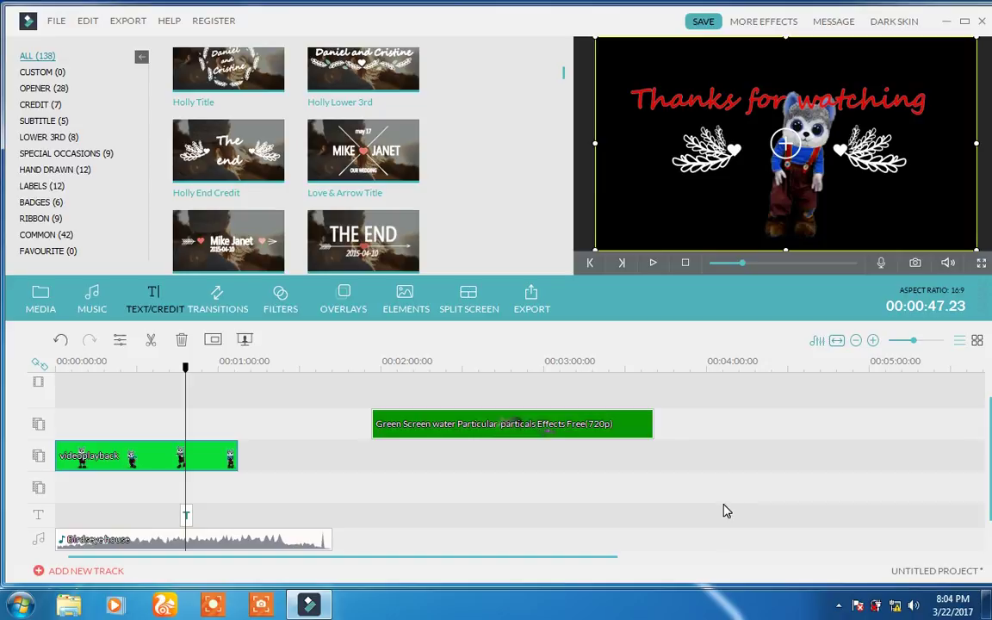
- Show the hidden system tray icons once the preview shows the keyed character over black
click(839, 606)
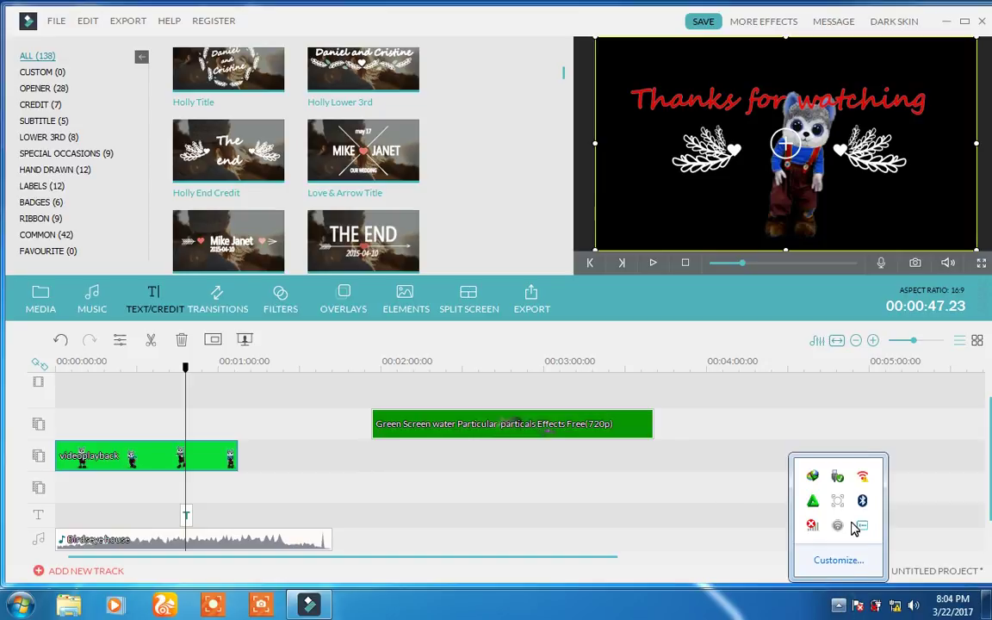